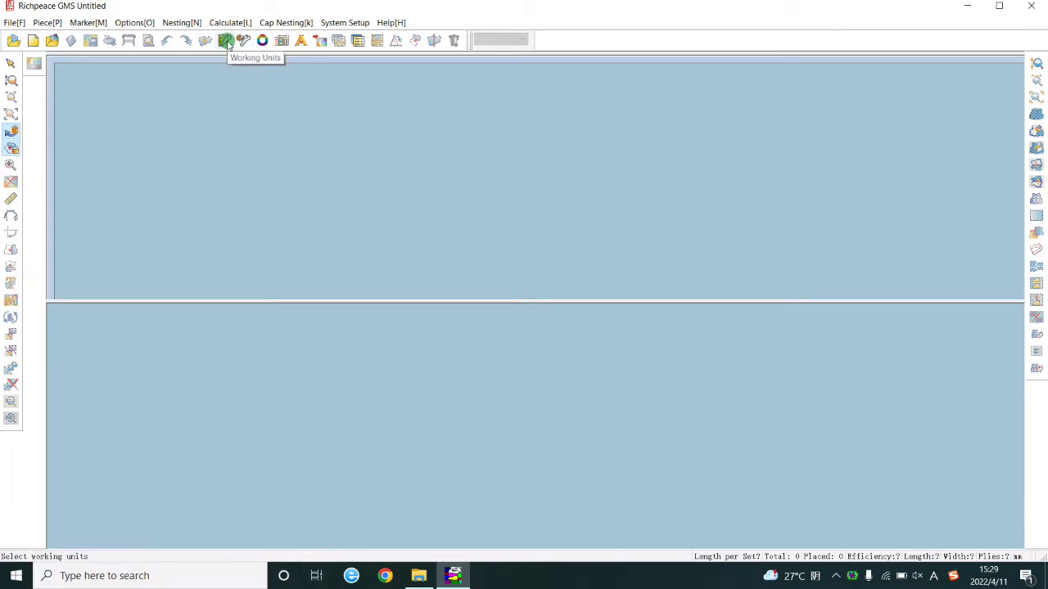
Keep the working units at mm and sq.mm, with marker length and width in metres.
left_click(227, 44)
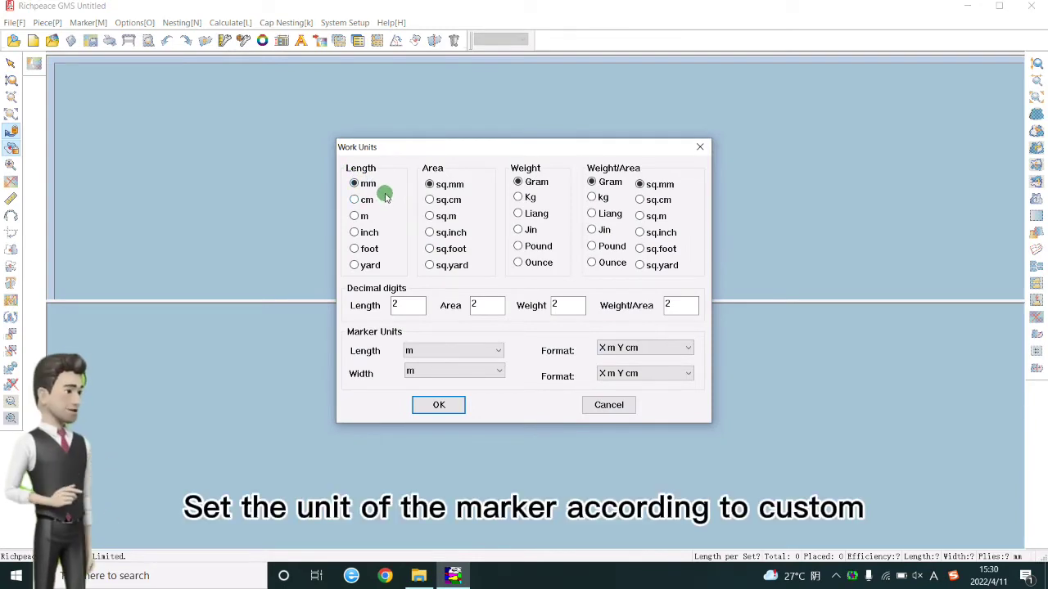
left_click(428, 200)
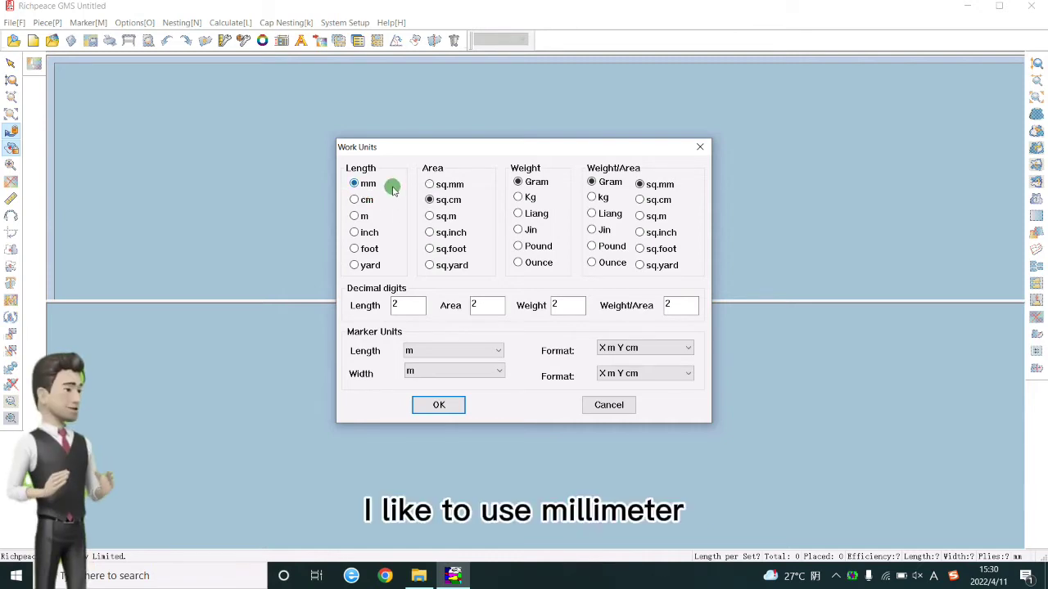
left_click(449, 184)
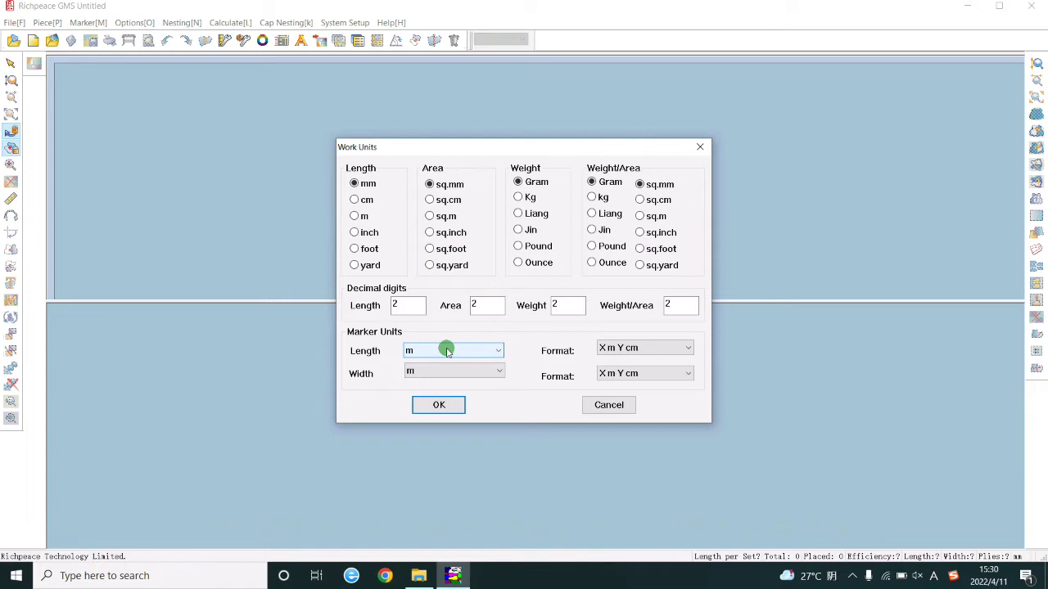
left_click(447, 350)
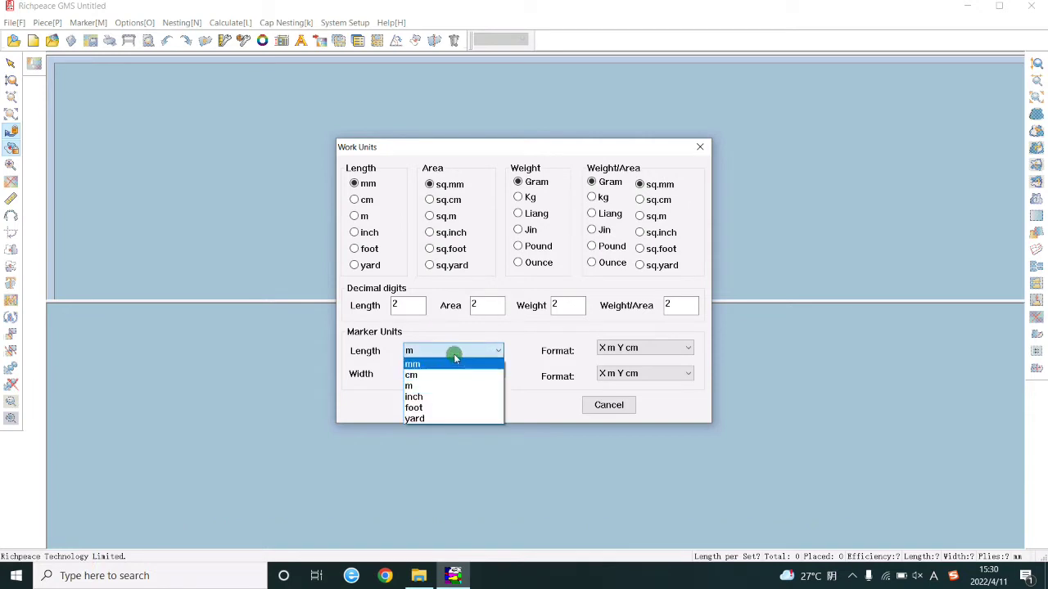
left_click(448, 372)
left_click(448, 371)
left_click(437, 372)
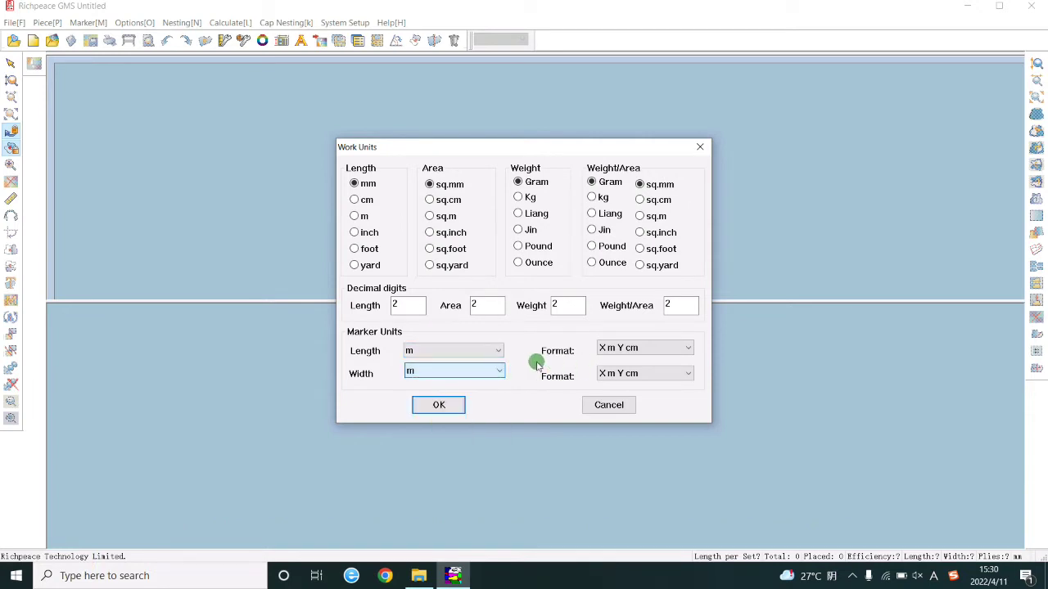
left_click(440, 404)
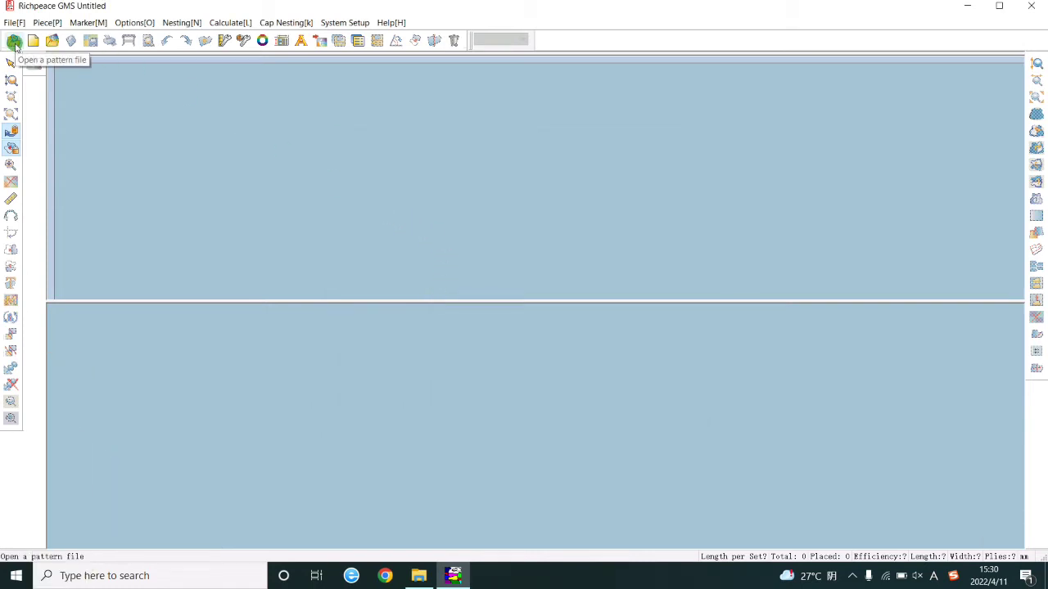
In Marker Definitions, change the marker width to 1.6 while keeping the 200 m length.
left_click(14, 43)
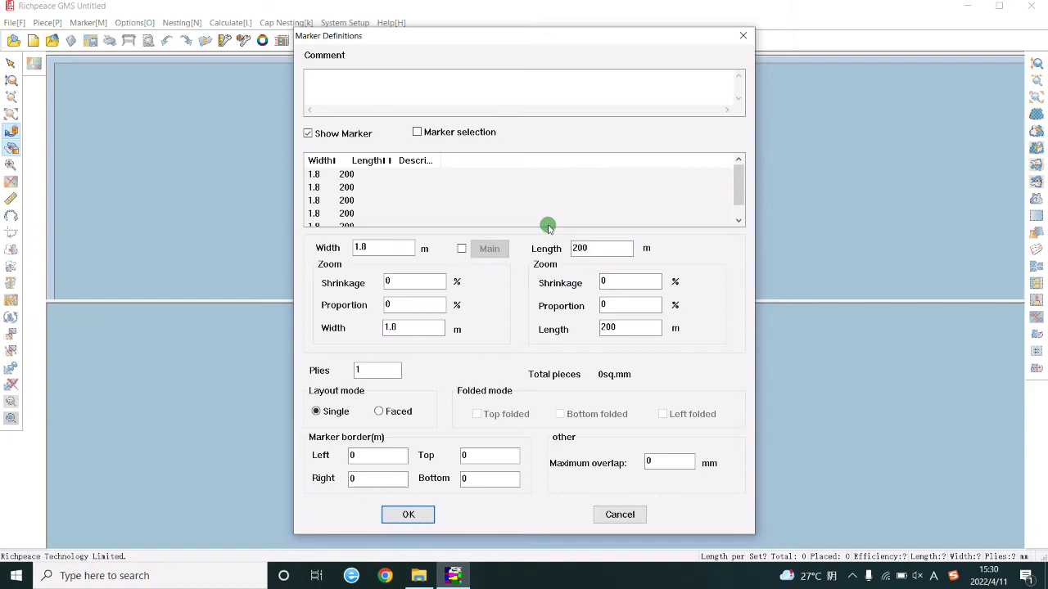
left_click(387, 247)
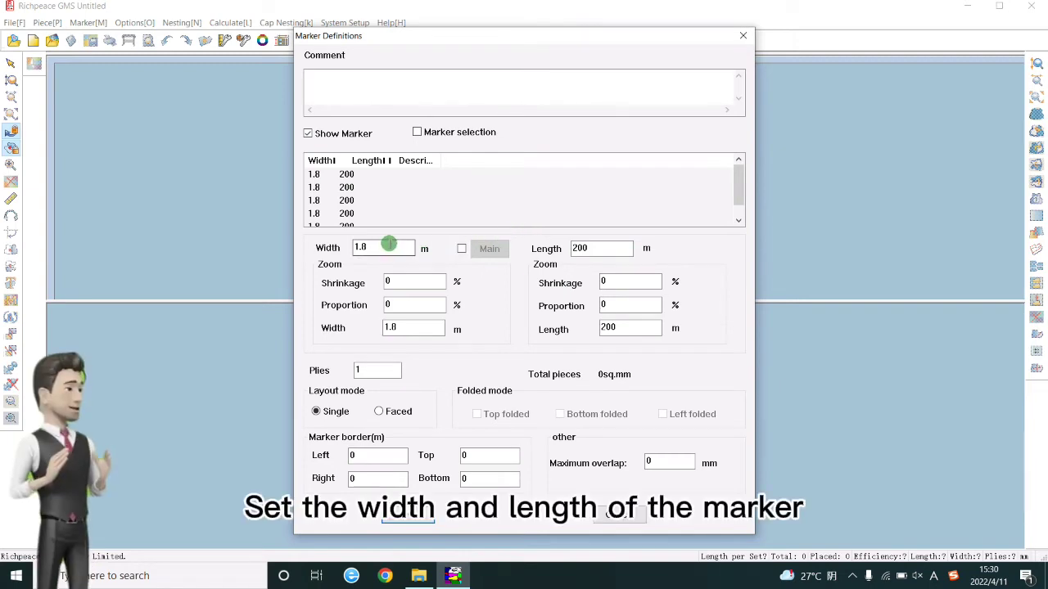
left_click(610, 253)
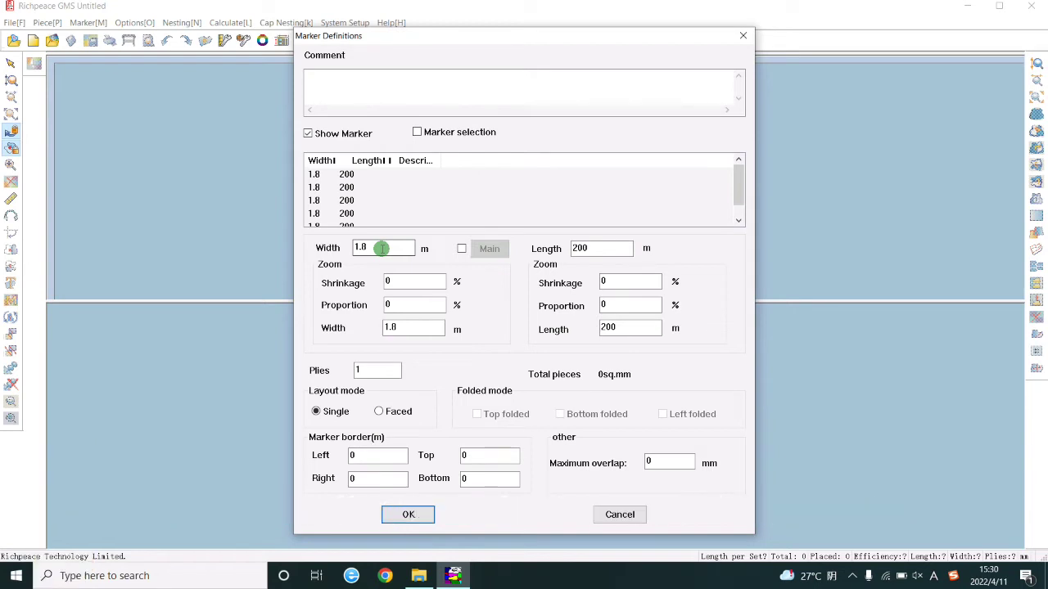
double_click(380, 248)
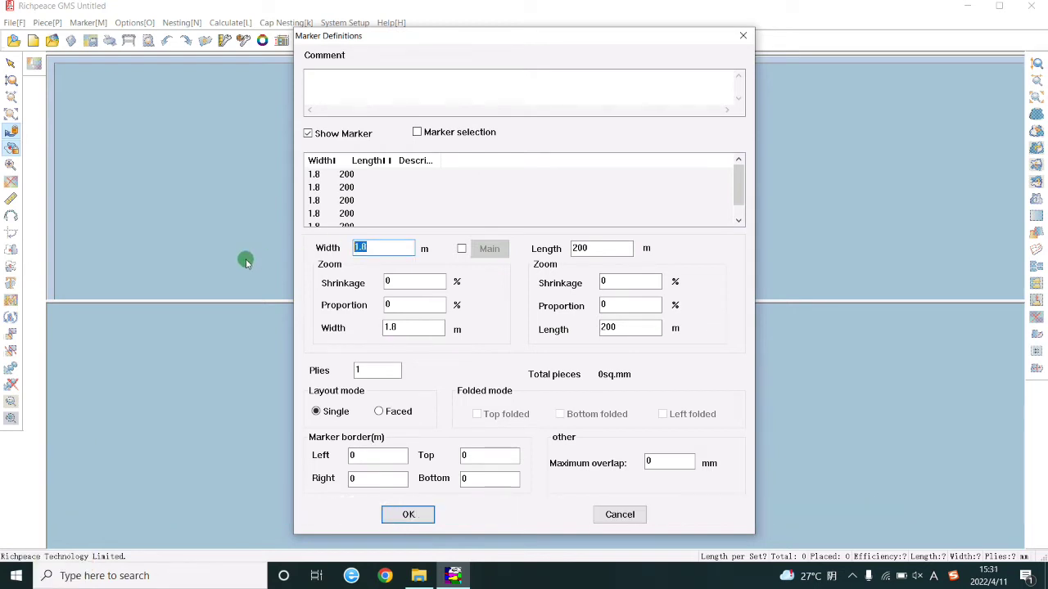
type("1.6")
left_click(600, 247)
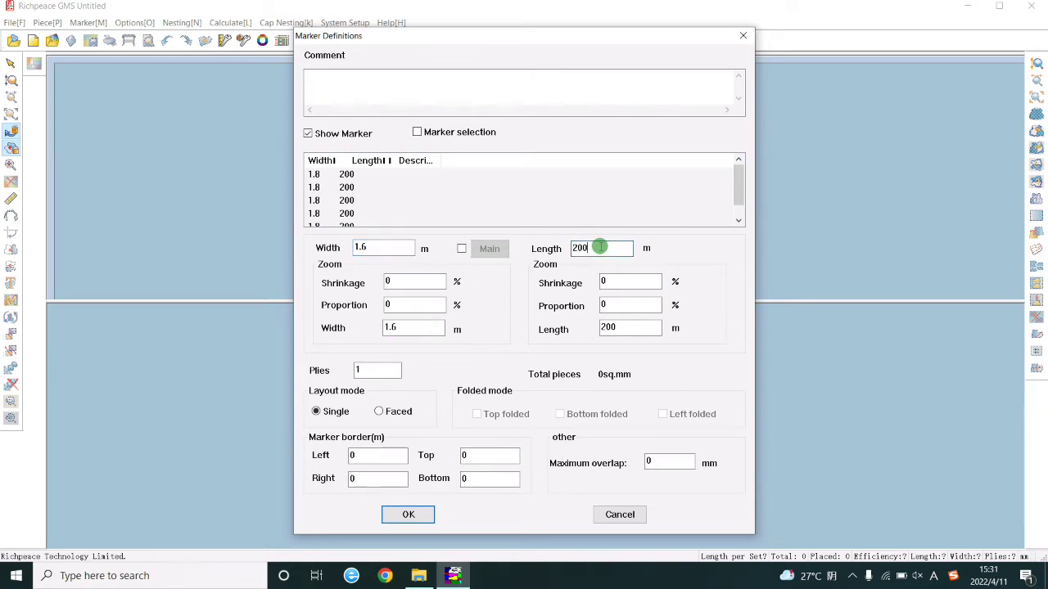
left_click(400, 245)
Accept the 1.6 × 200 m marker and load 'casual suit' from the GMS folder.
left_click(408, 513)
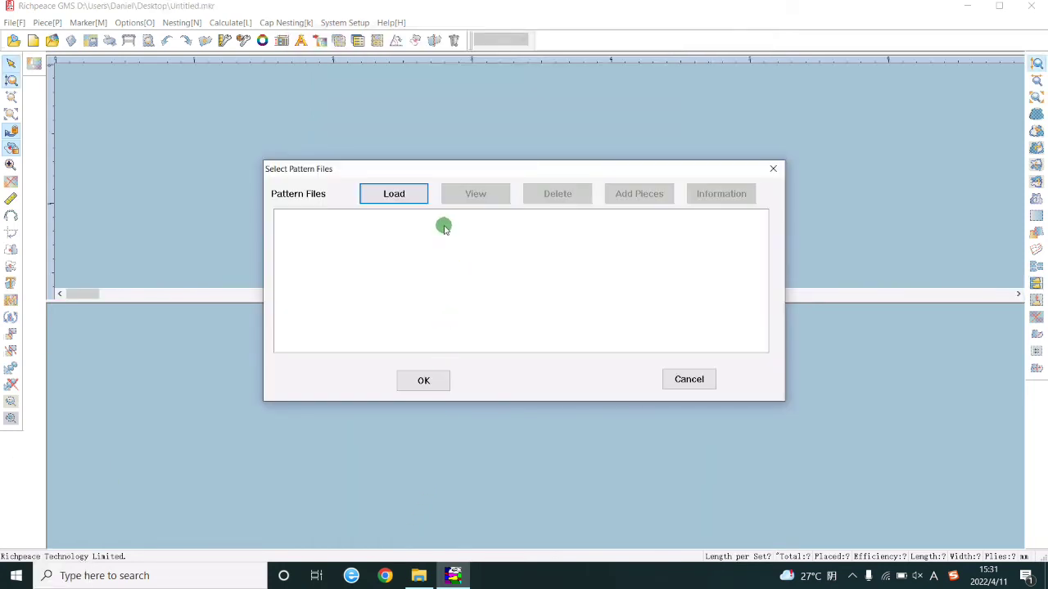
left_click(395, 194)
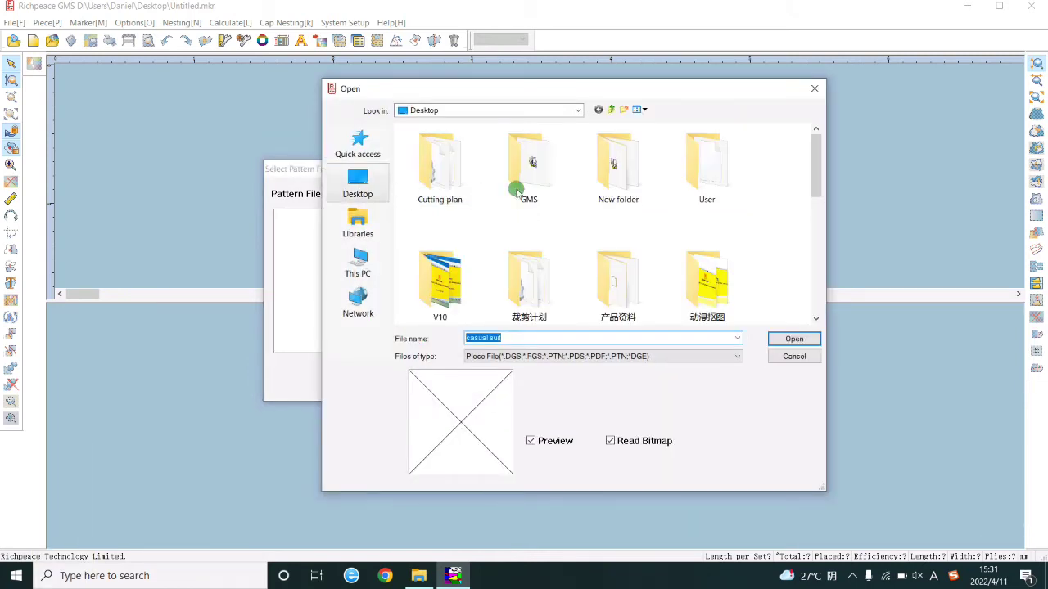
double_click(546, 177)
left_click(432, 143)
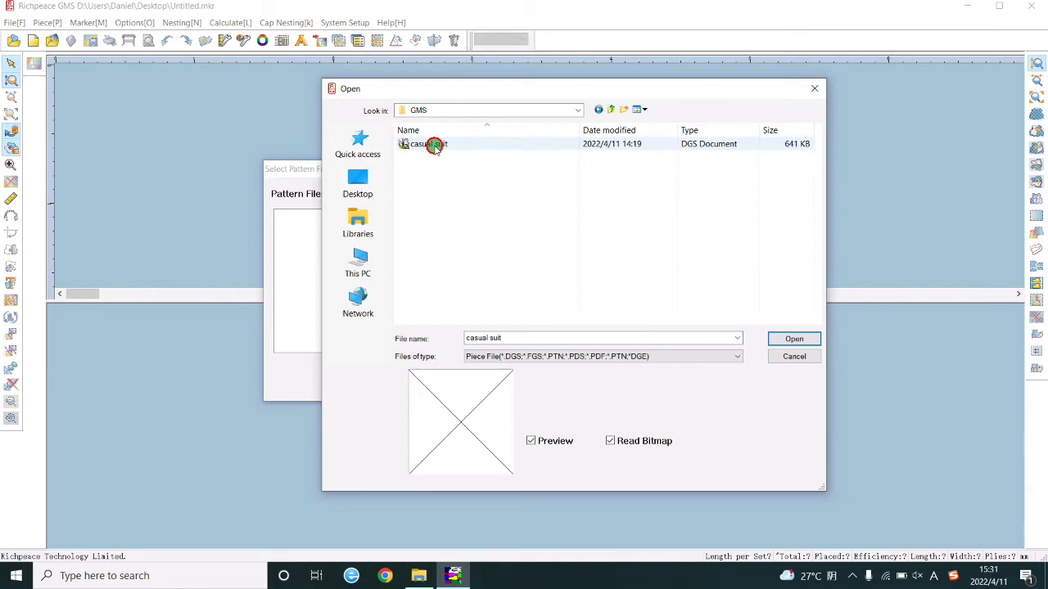
left_click(790, 338)
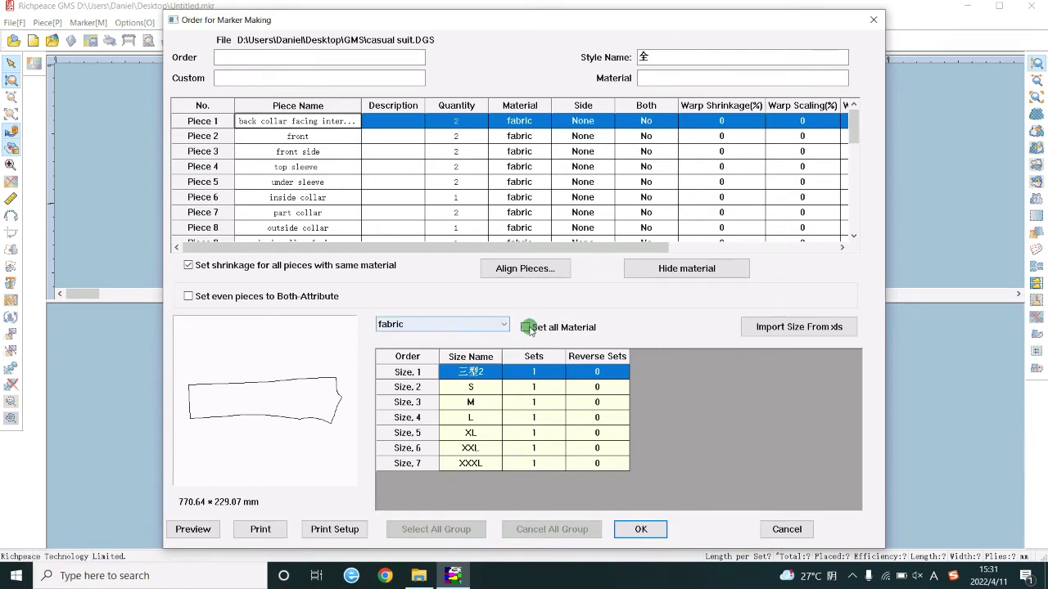
Order 4 sets per size for all materials, with even pieces set to Both, then load the pieces.
left_click(526, 327)
left_click(537, 358)
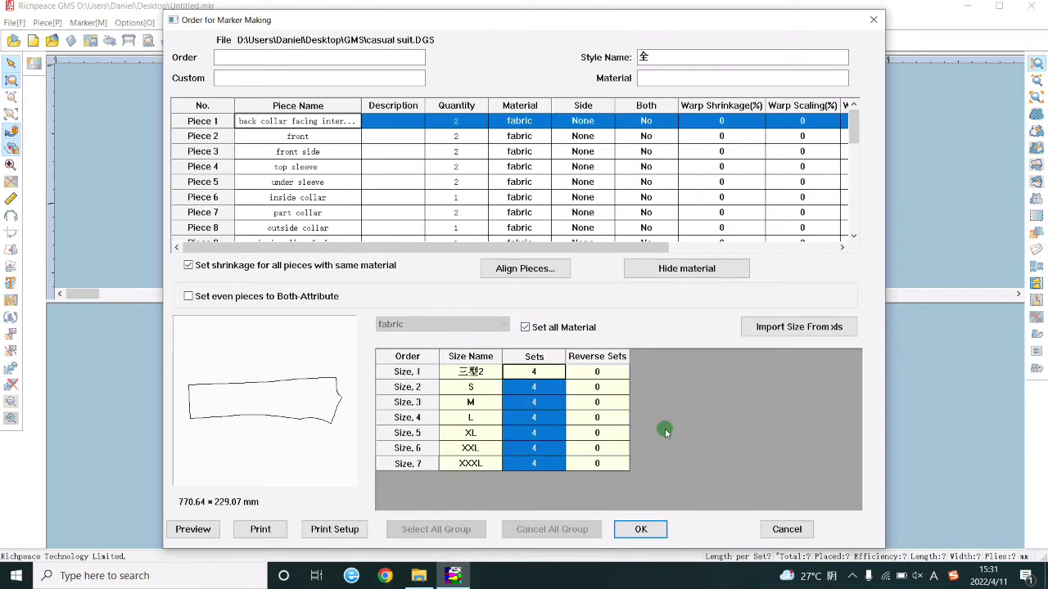
type("4")
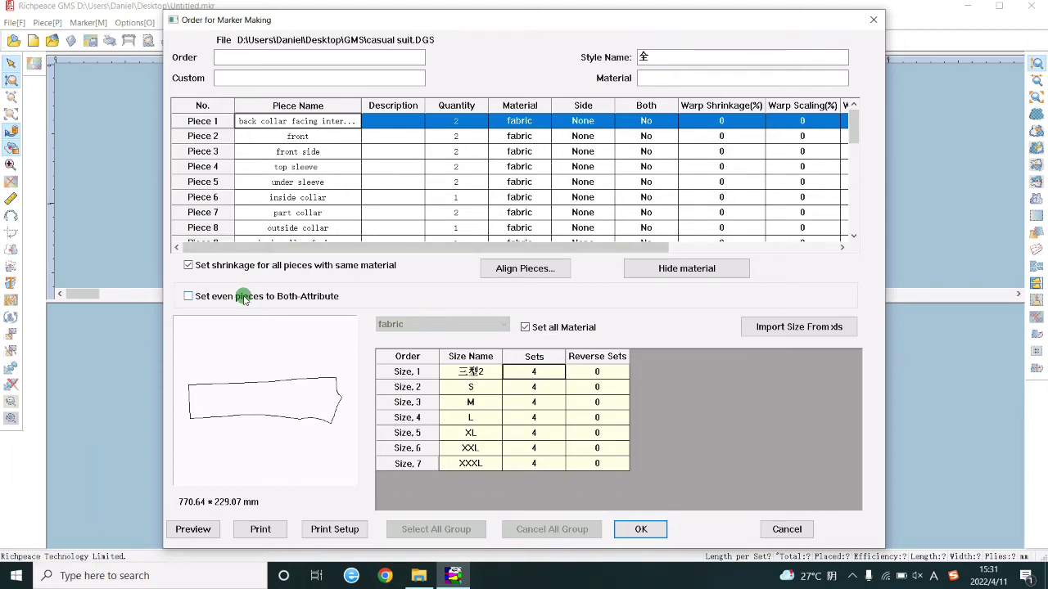
left_click(243, 298)
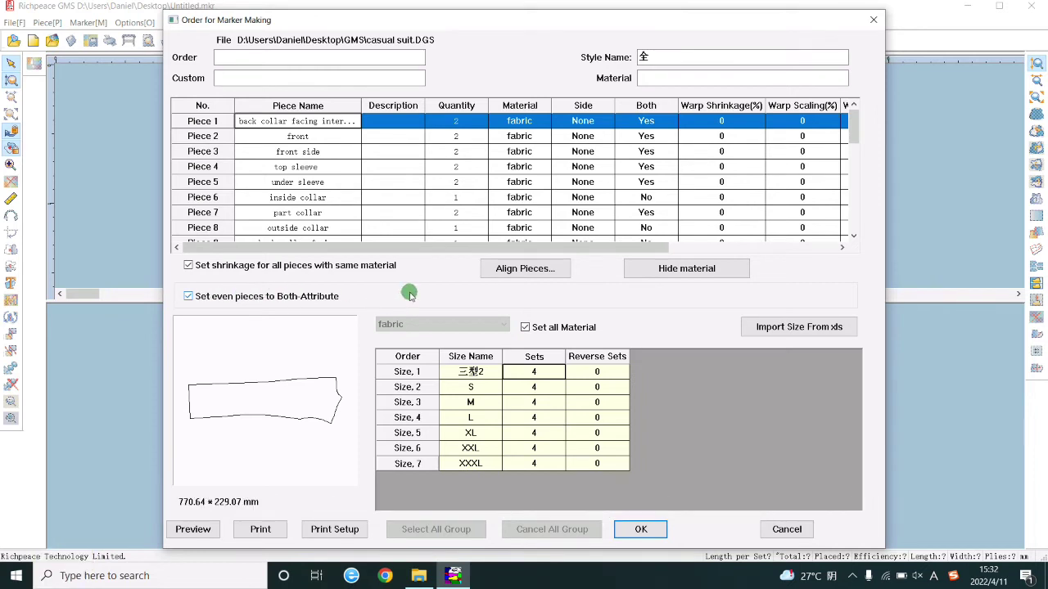
left_click(640, 529)
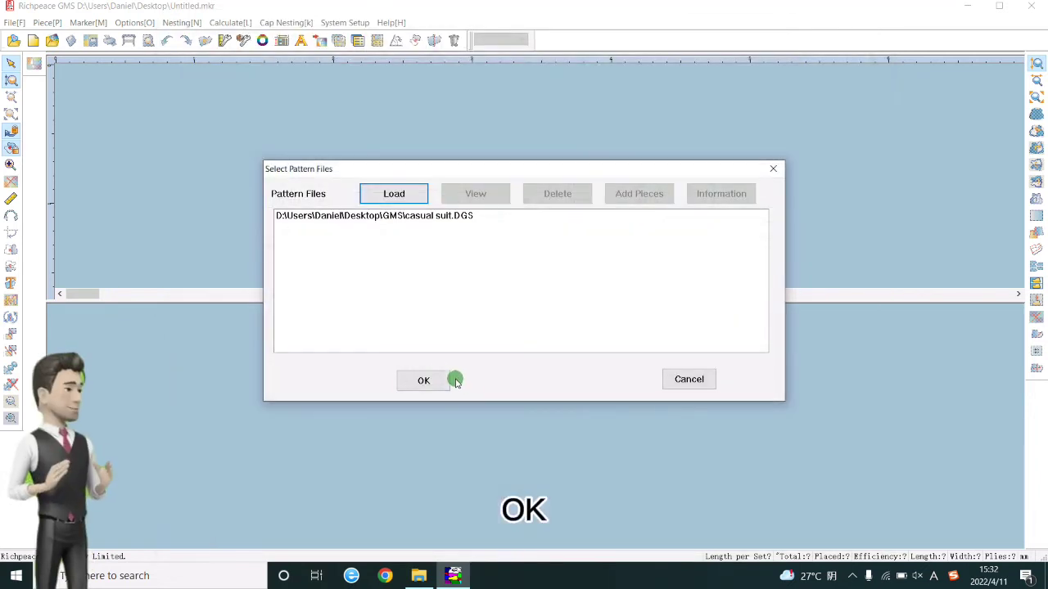
left_click(434, 375)
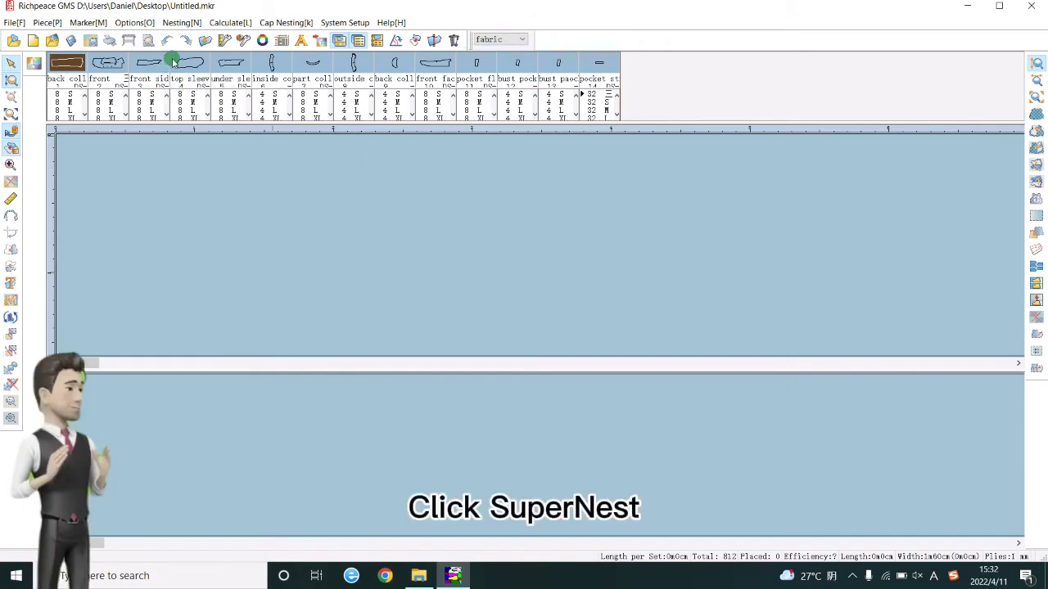
Open Supernest and set the nesting time to 1 minute.
left_click(34, 63)
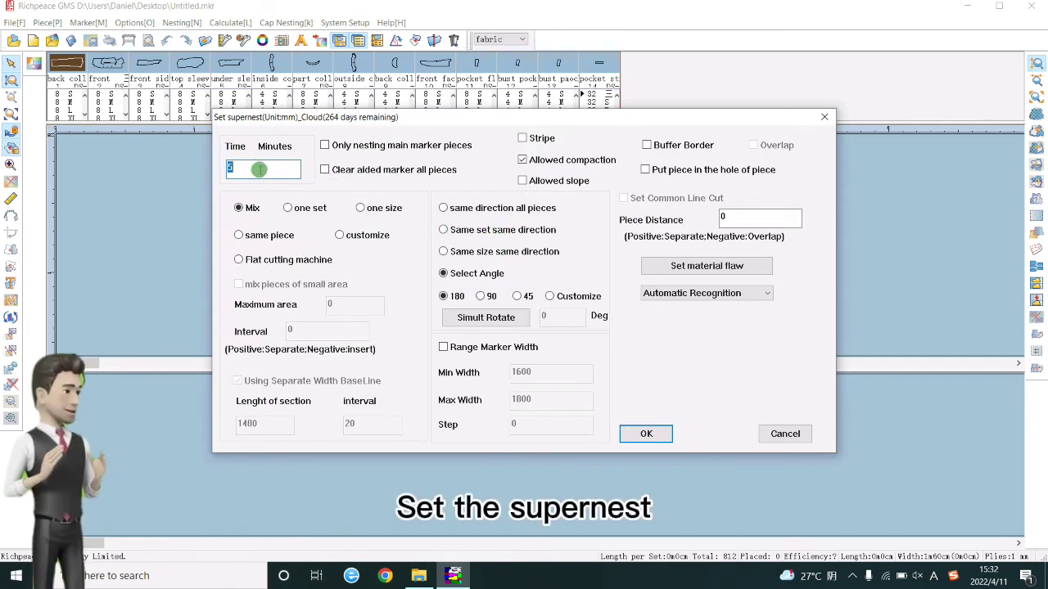
left_click(252, 169)
left_click_drag(252, 168, 223, 175)
type("1")
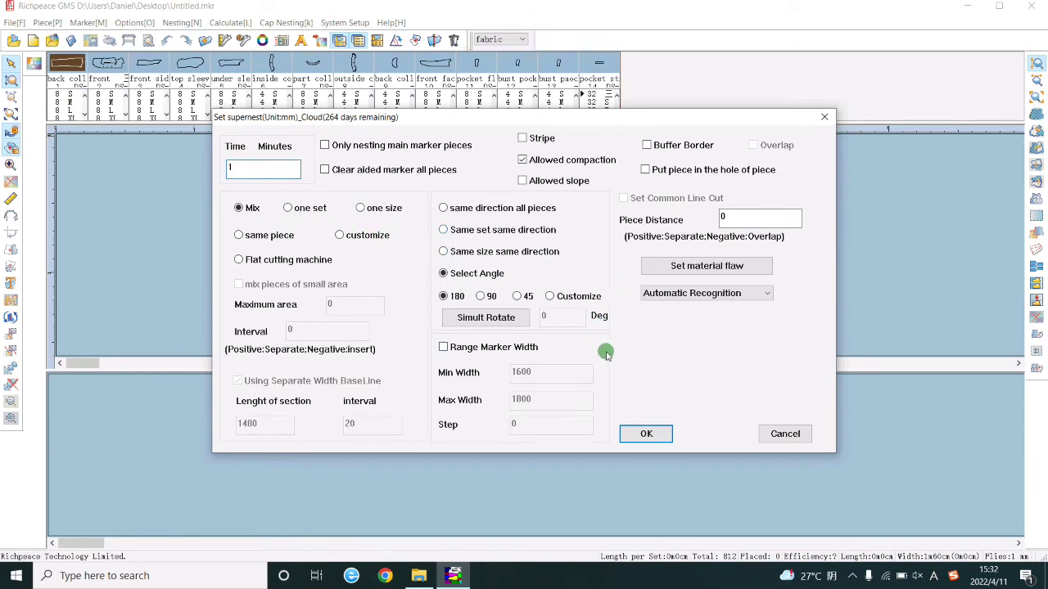
Start the supernest and enter the cloud supernest password to nest all 812 pieces.
left_click(655, 434)
left_click(527, 275)
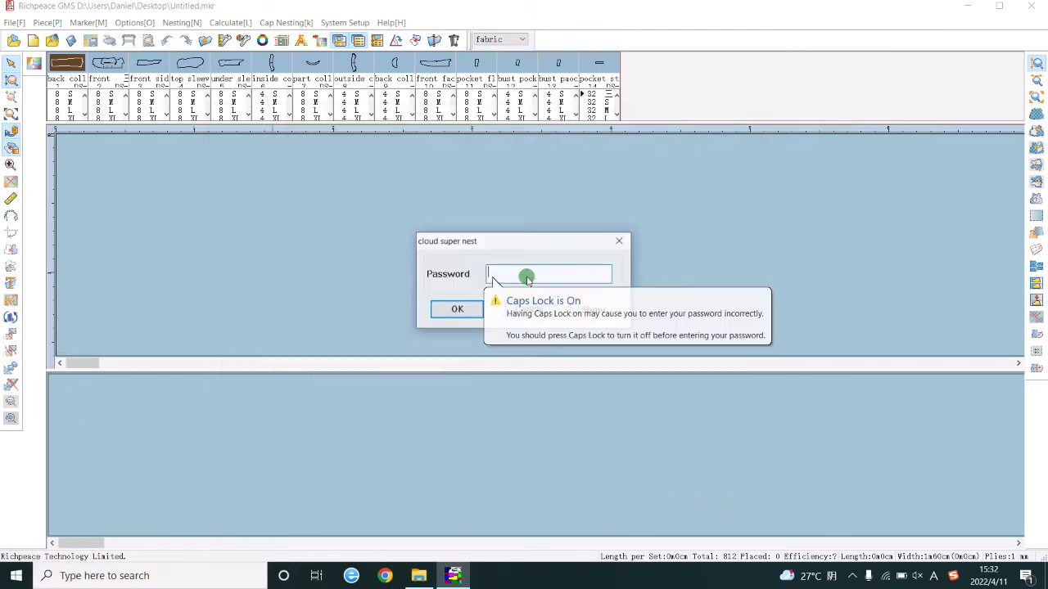
type("12345")
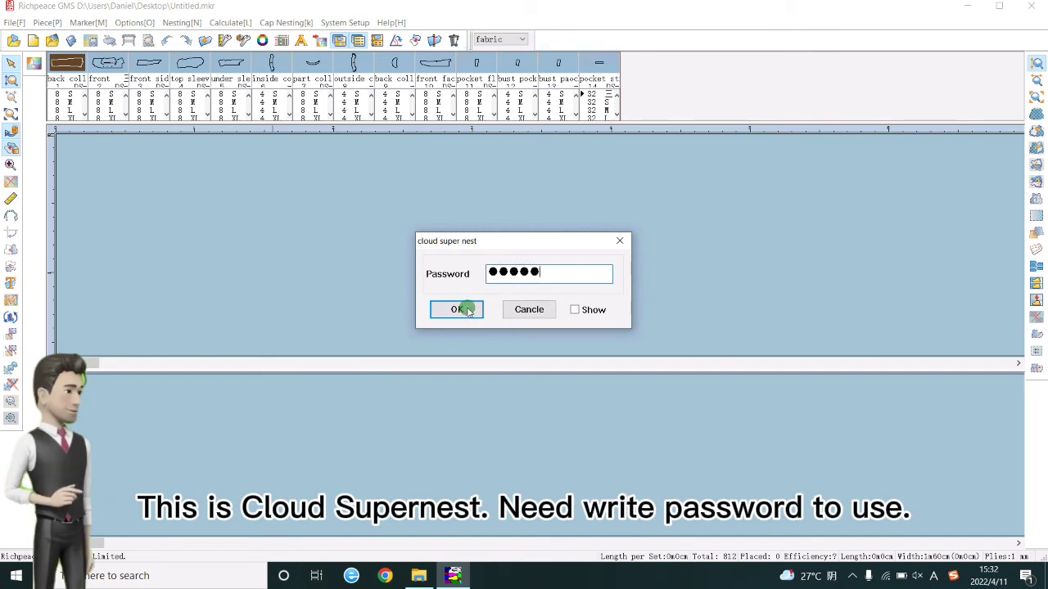
left_click(459, 309)
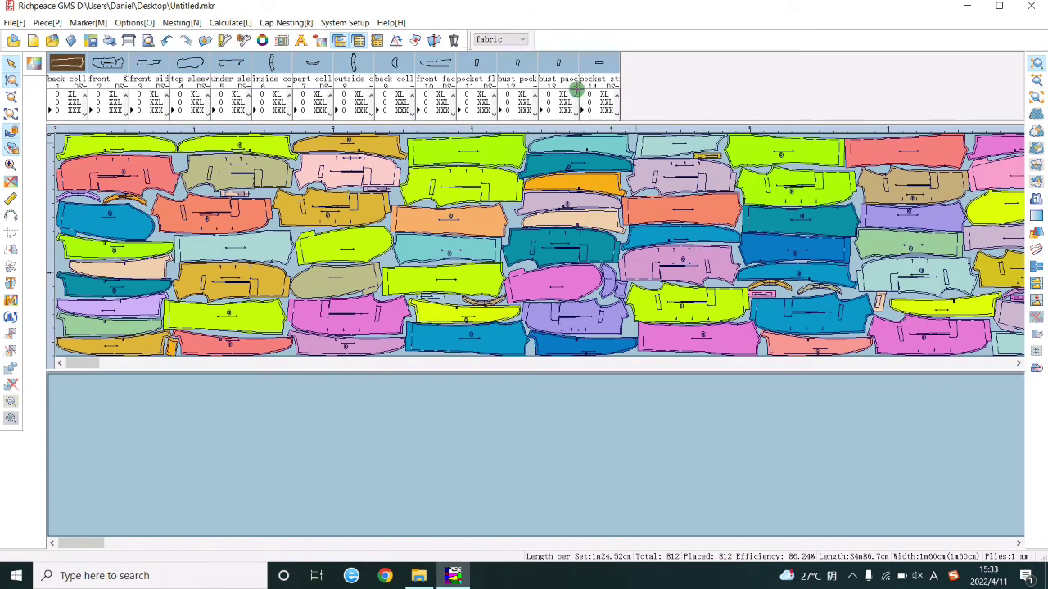
left_click(514, 41)
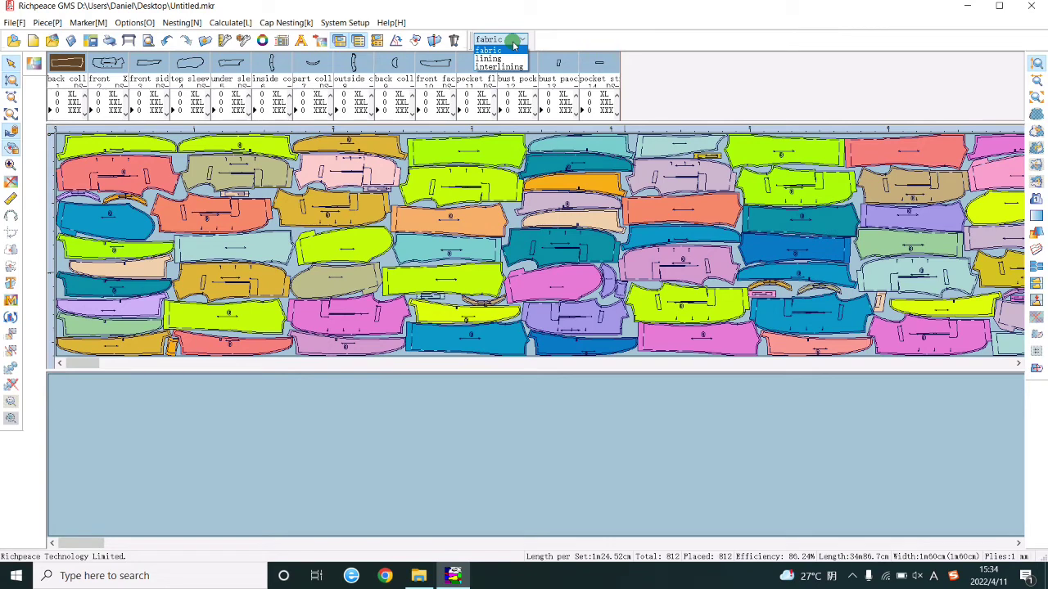
left_click(490, 58)
left_click(496, 41)
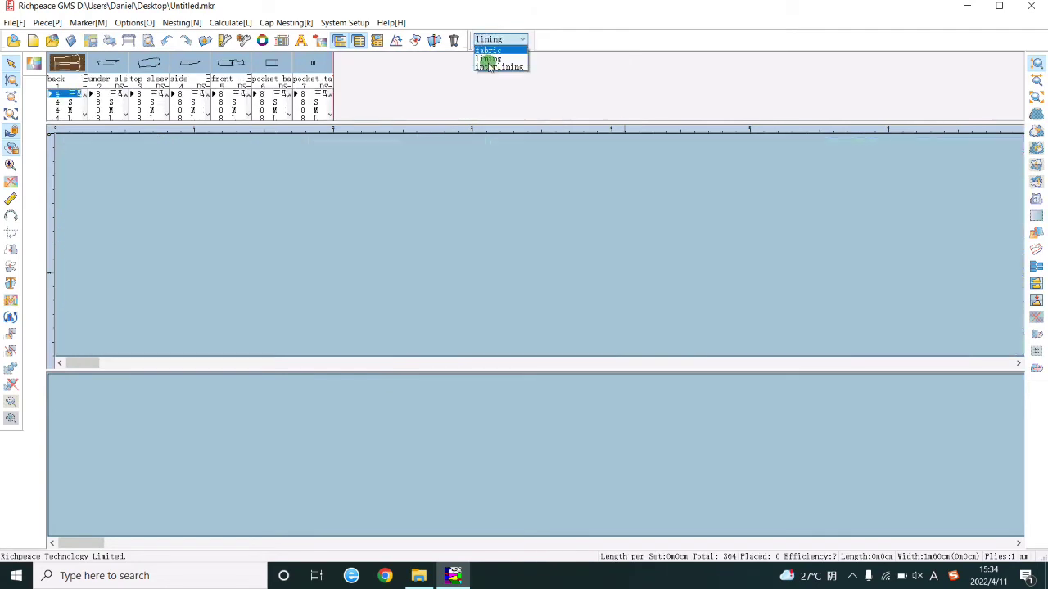
left_click(489, 67)
left_click(496, 40)
left_click(491, 50)
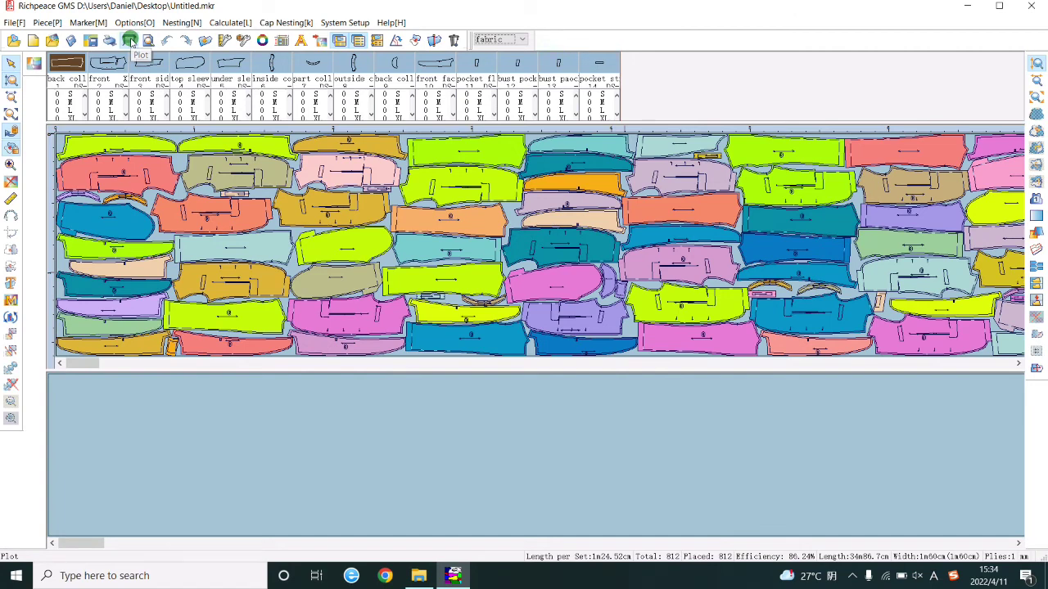
In the Plot dialog, choose RP MJ Plotter and a Custom page size.
left_click(131, 41)
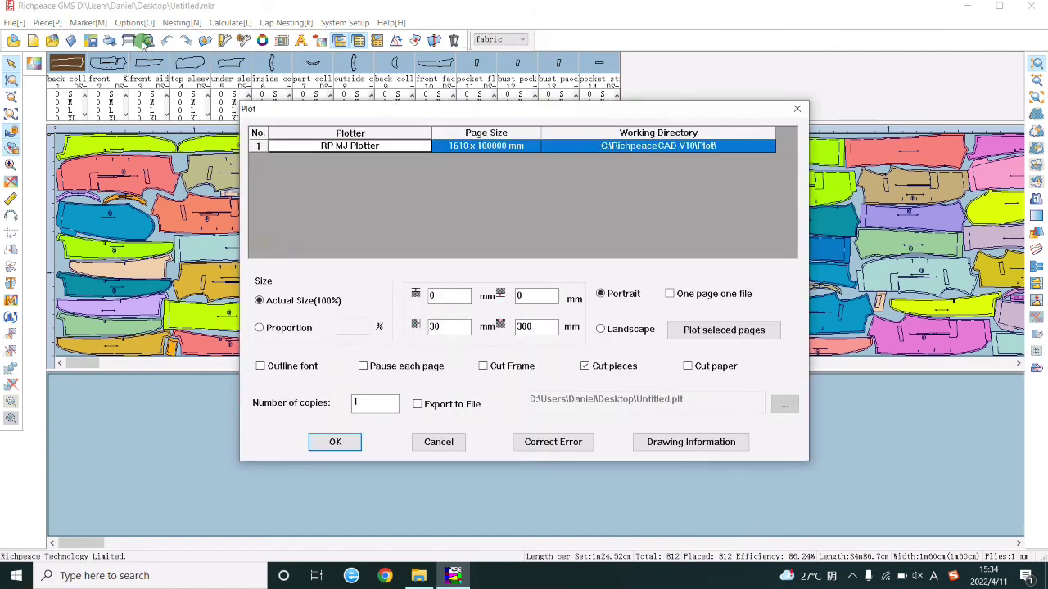
left_click(383, 147)
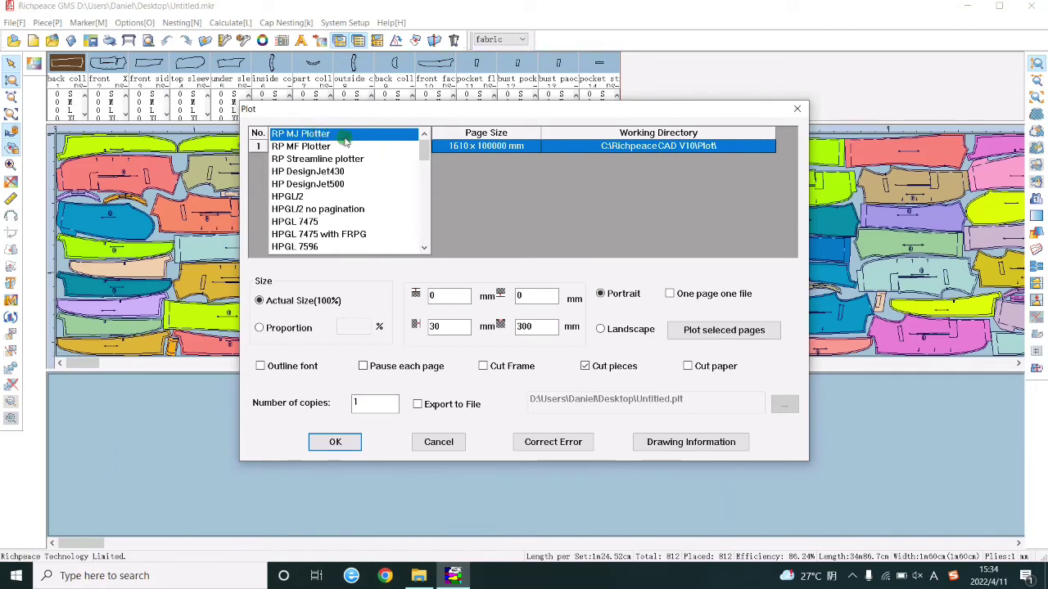
left_click(396, 135)
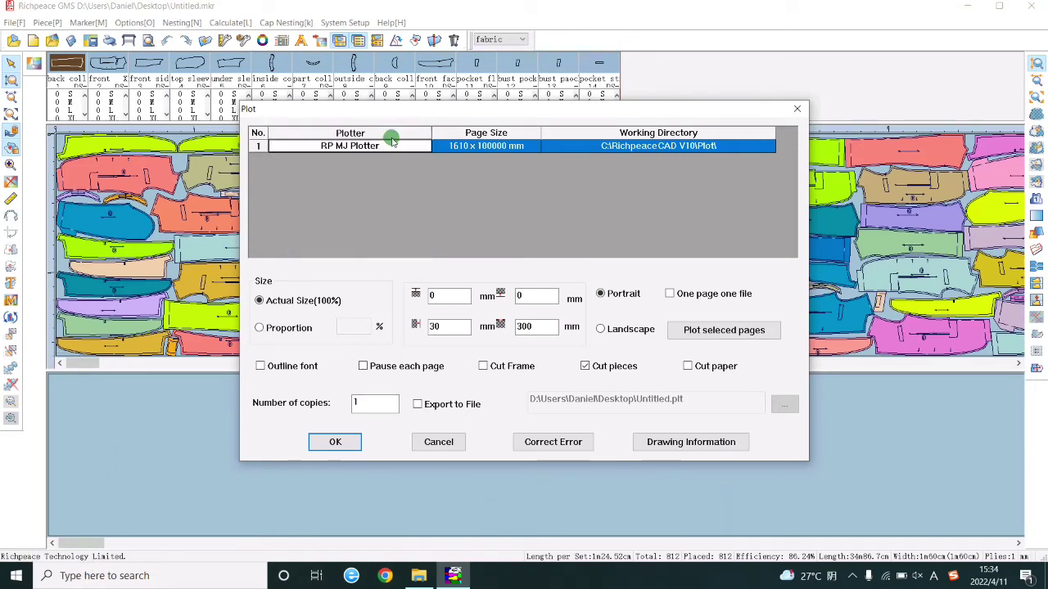
left_click(489, 148)
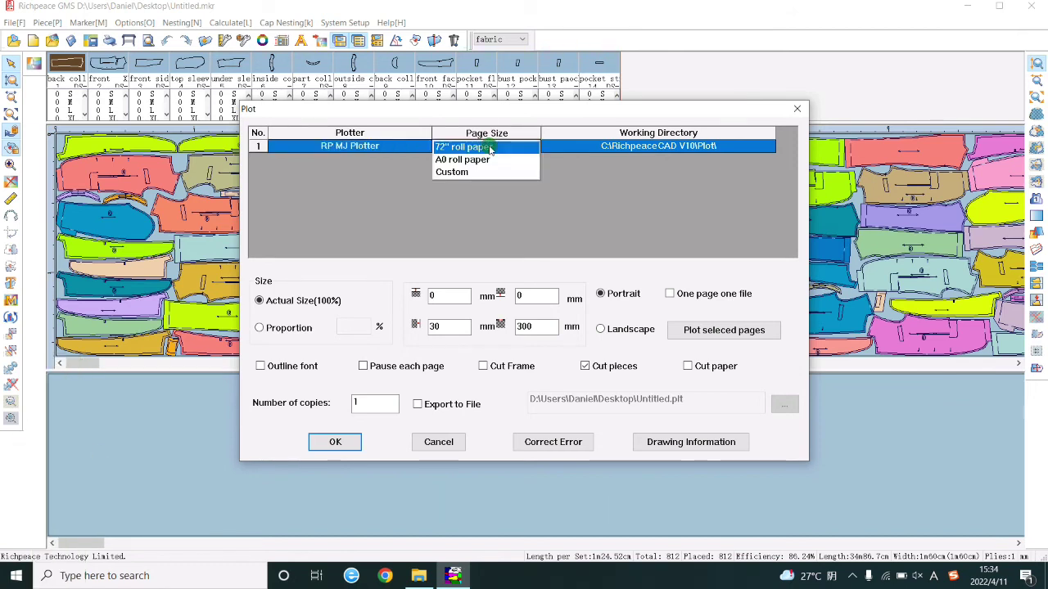
left_click(473, 172)
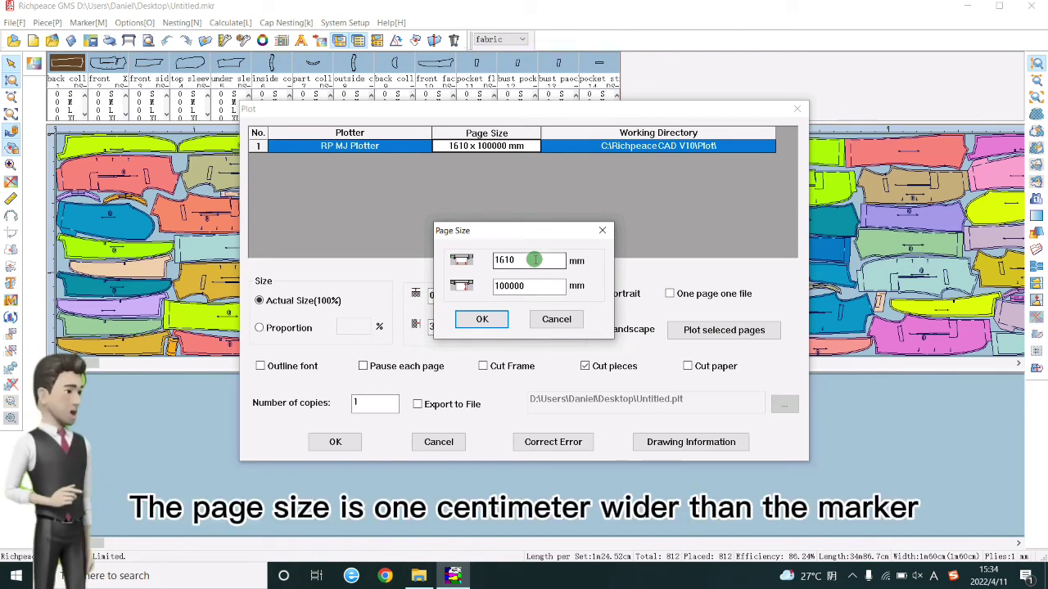
Enter a page width of 1610 mm, keeping the 100000 mm length.
left_click_drag(533, 260, 487, 259)
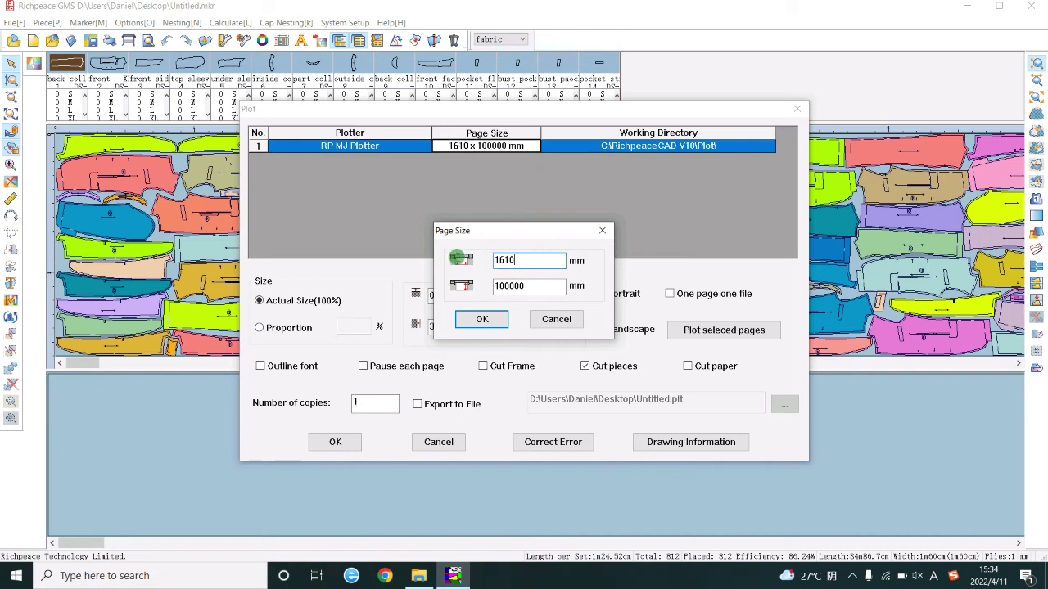
type("161")
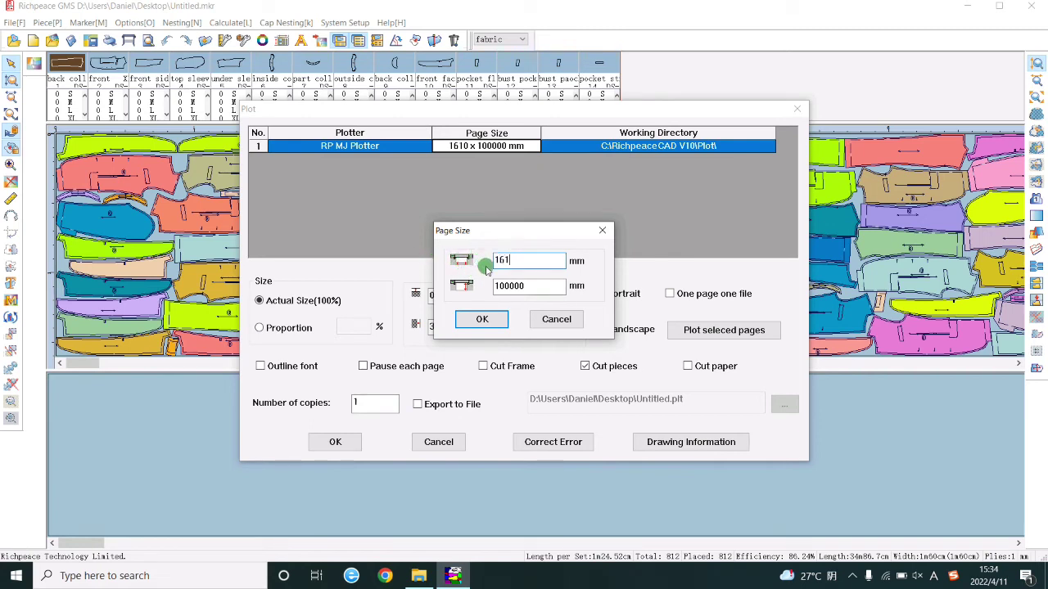
type("0")
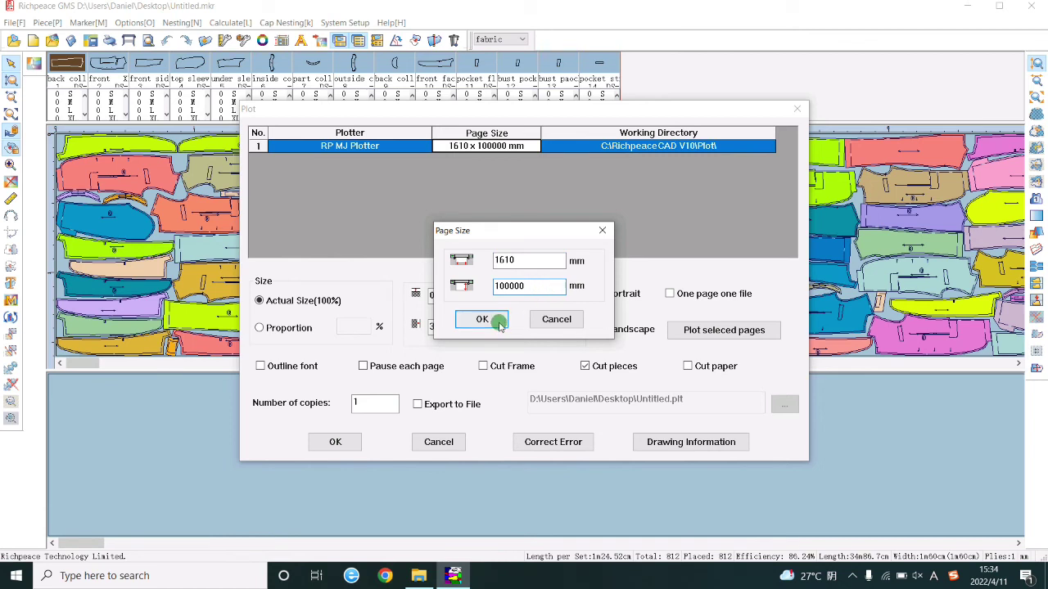
left_click(496, 320)
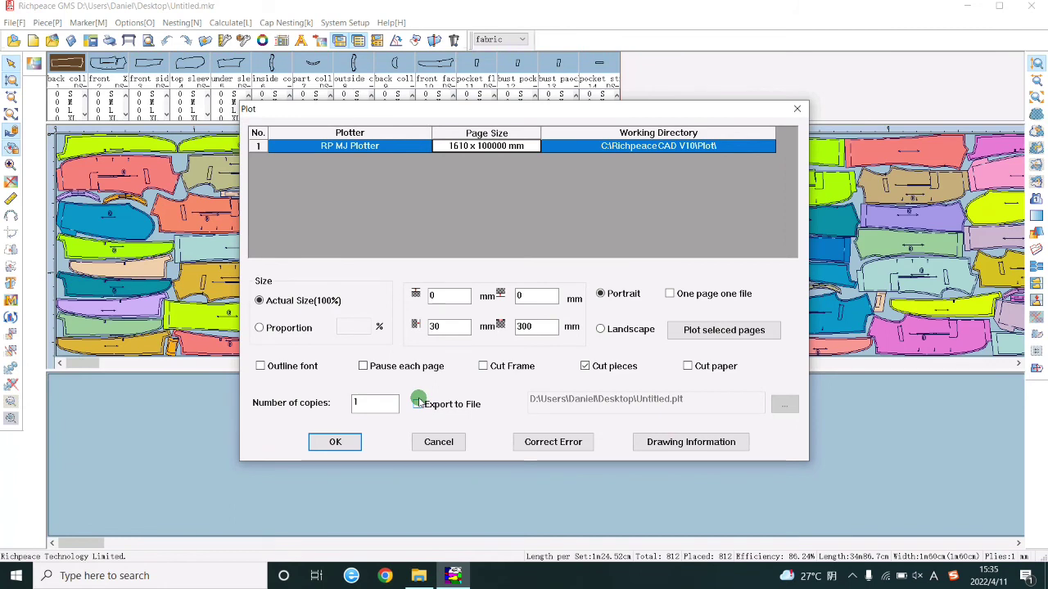
Export the marker to GMS.plt in the GMS folder and check the file in File Explorer.
left_click(418, 405)
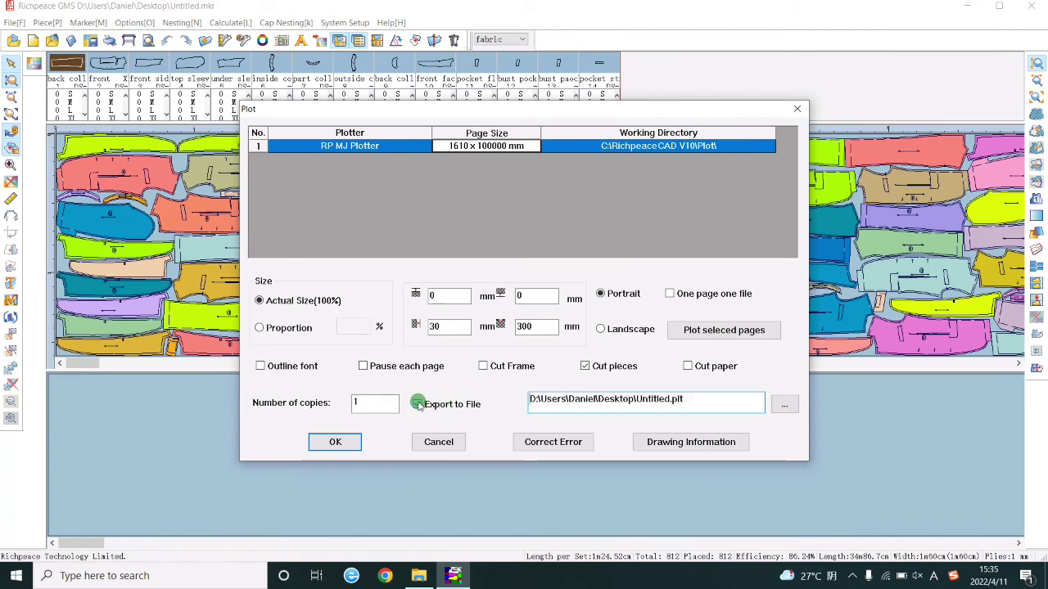
left_click(785, 406)
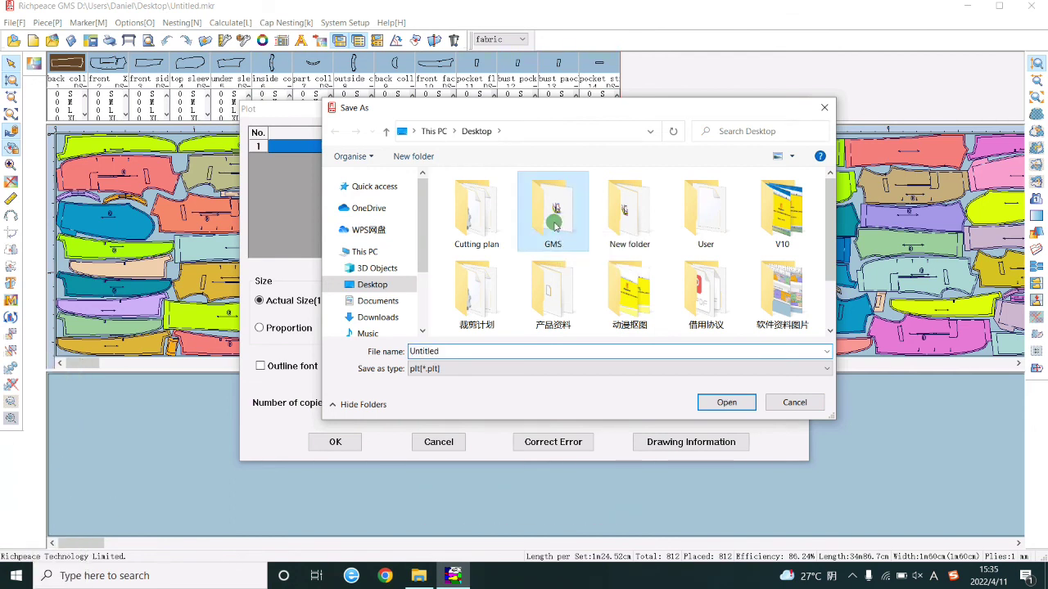
double_click(554, 213)
double_click(458, 351)
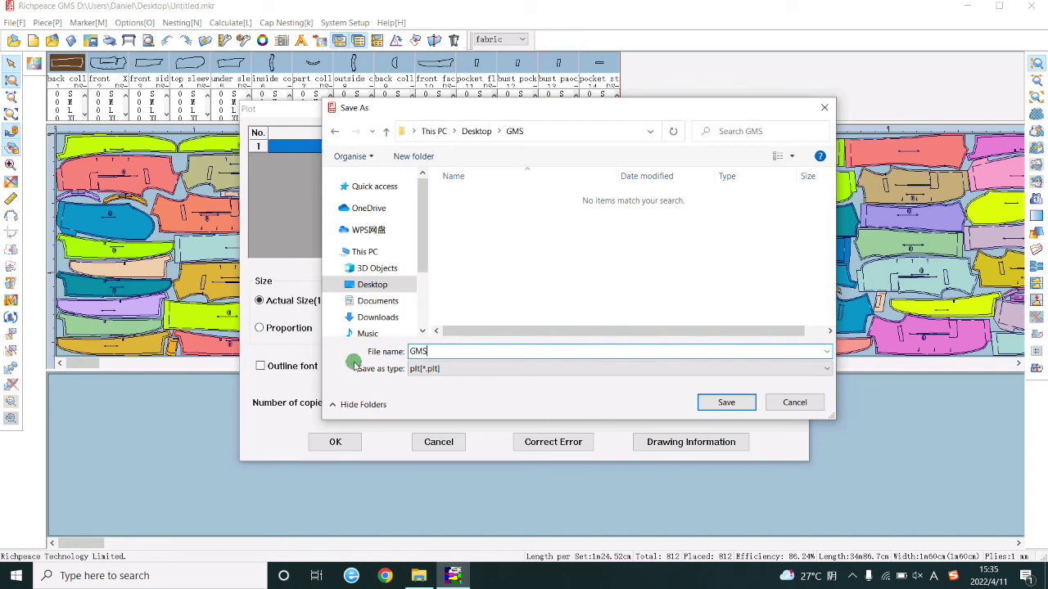
left_click(722, 401)
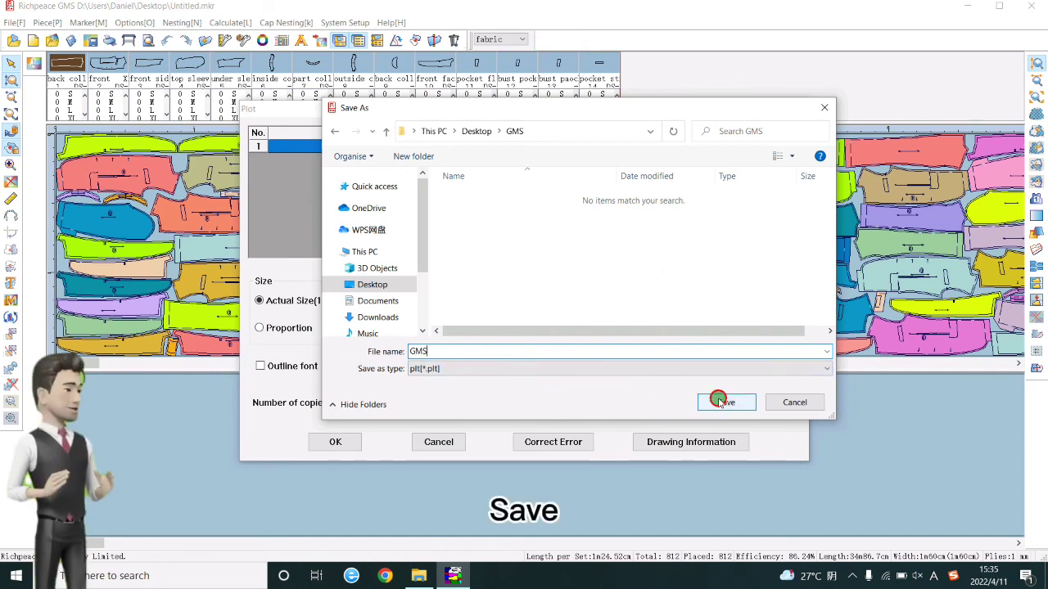
left_click(338, 442)
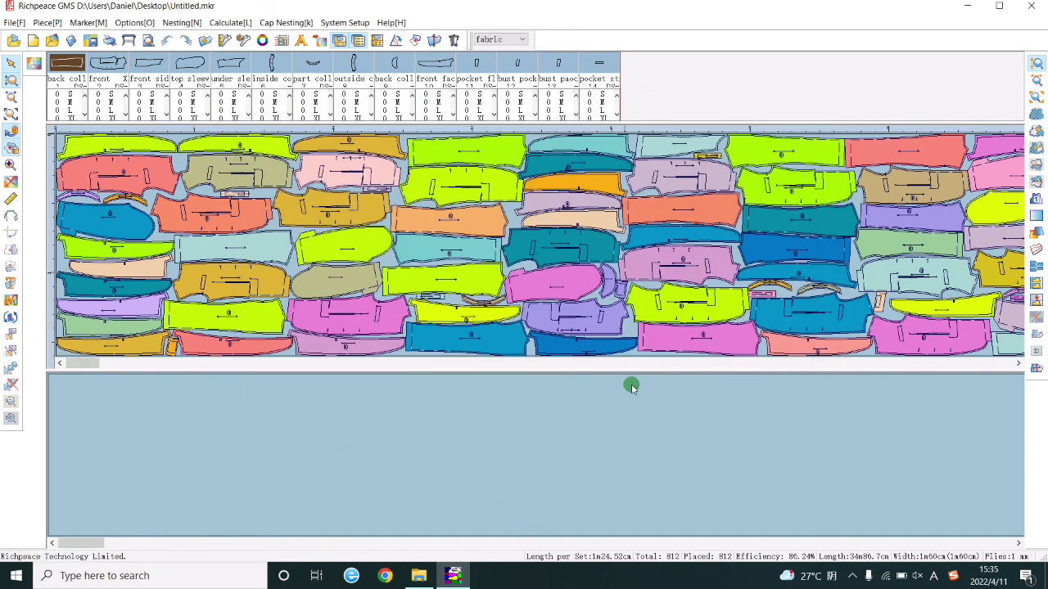
left_click(419, 576)
left_click(149, 106)
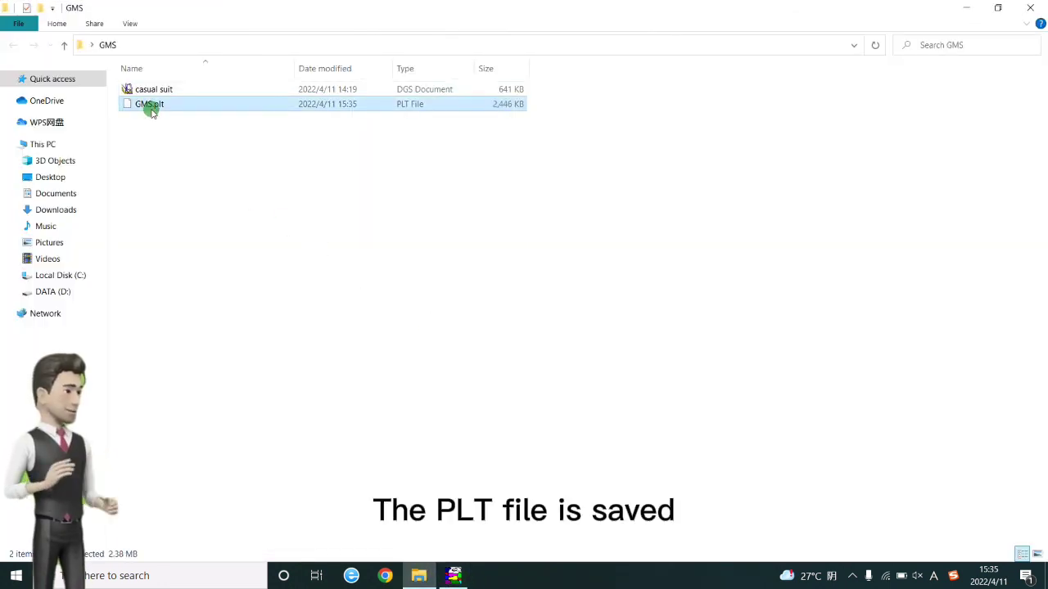